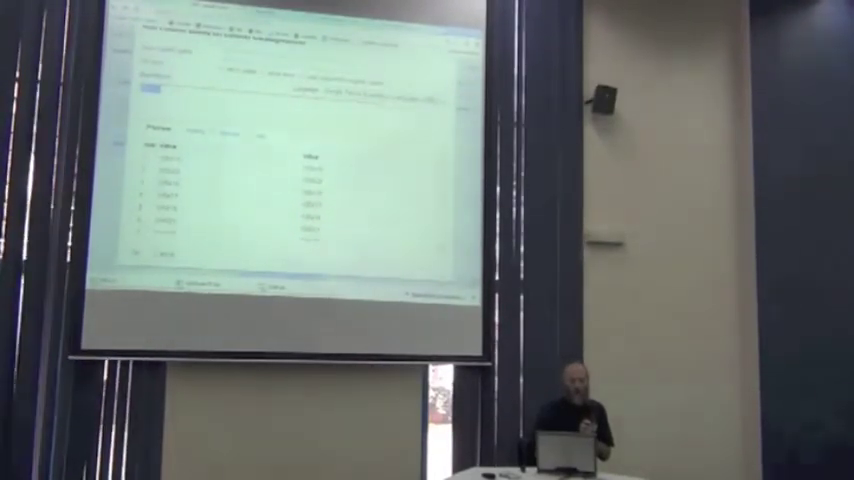
- Show the Help tab's GREL reference on cell, value, row and functions like abs
click(258, 136)
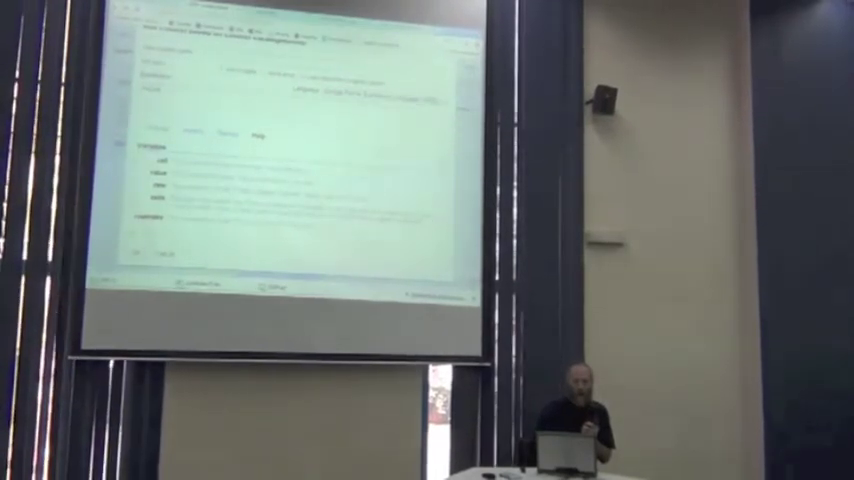
click(150, 88)
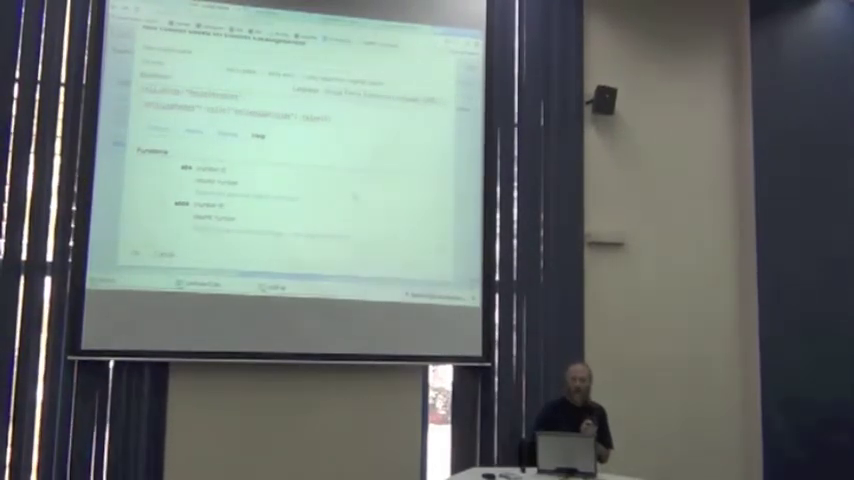
scroll(290, 190, down, 2)
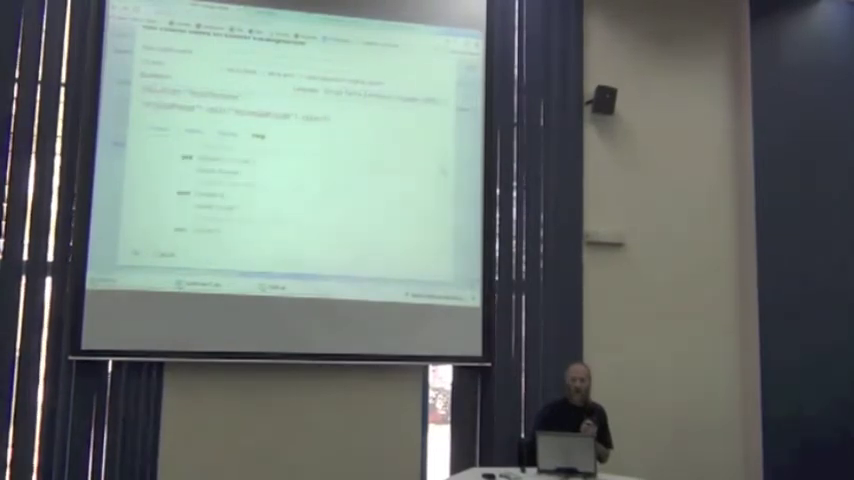
scroll(290, 190, down, 2)
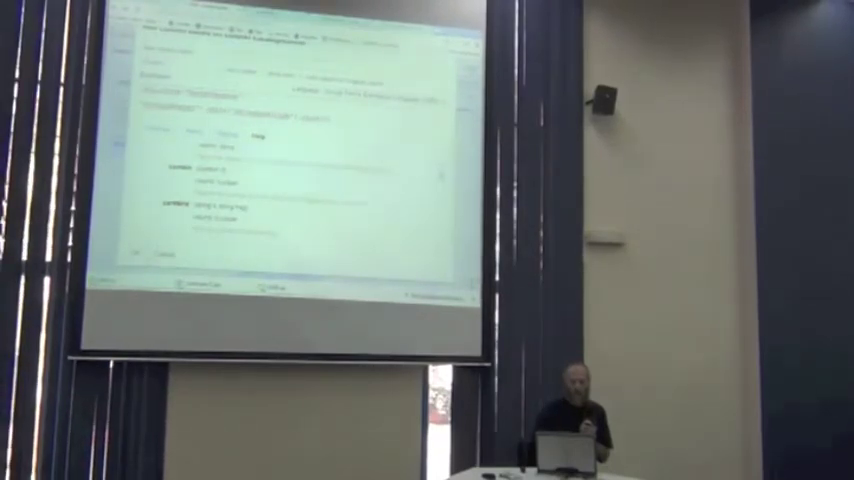
scroll(290, 190, down, 2)
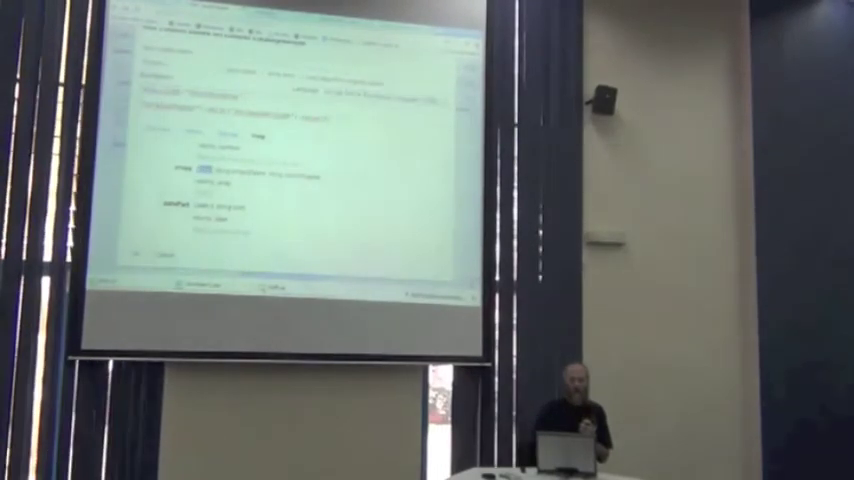
drag(218, 171, 250, 171)
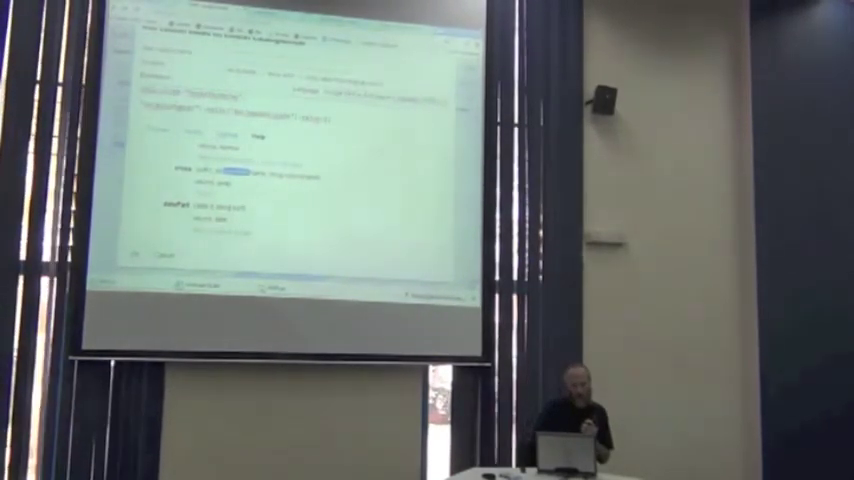
click(152, 99)
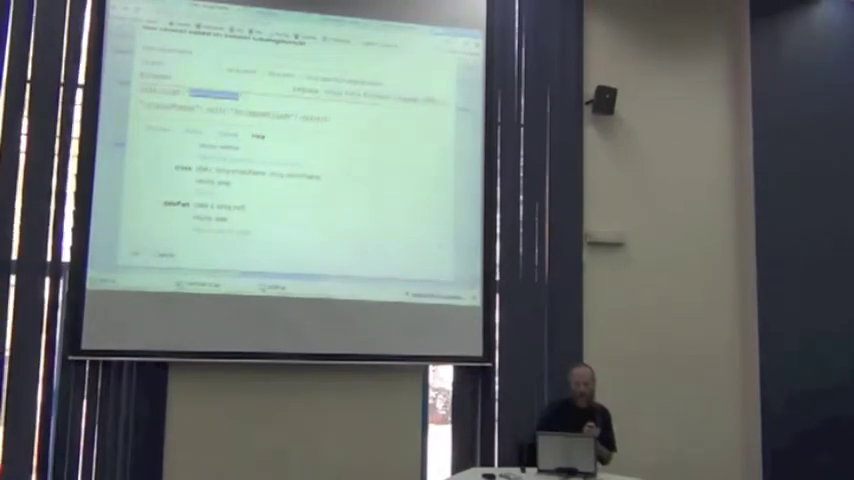
double_click(205, 170)
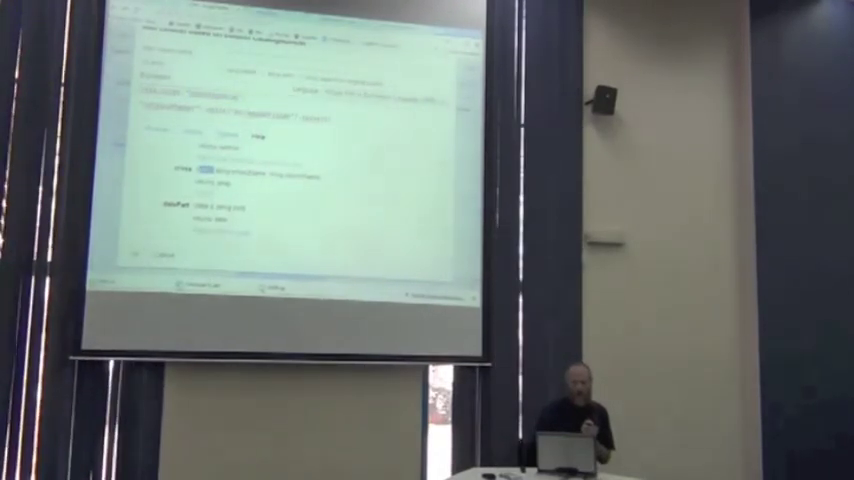
double_click(212, 93)
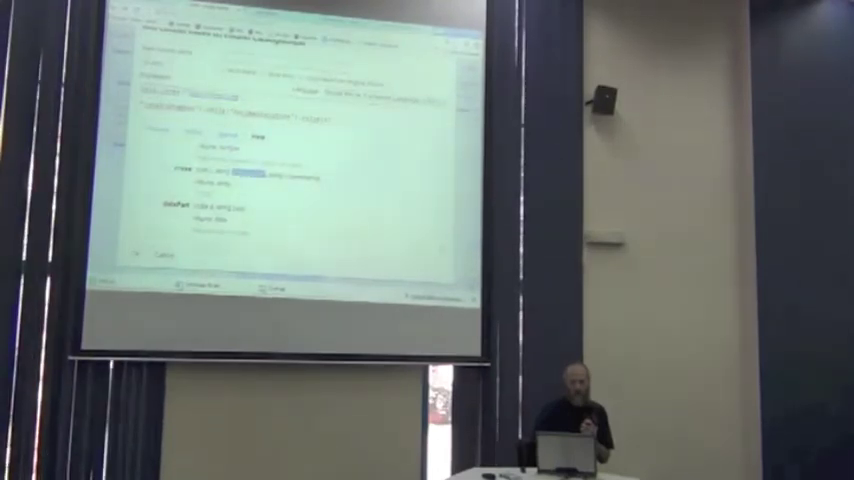
double_click(167, 107)
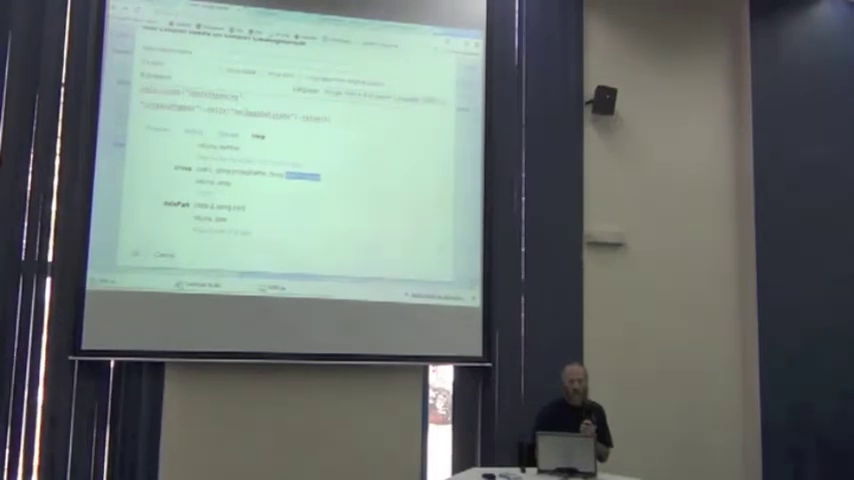
double_click(262, 114)
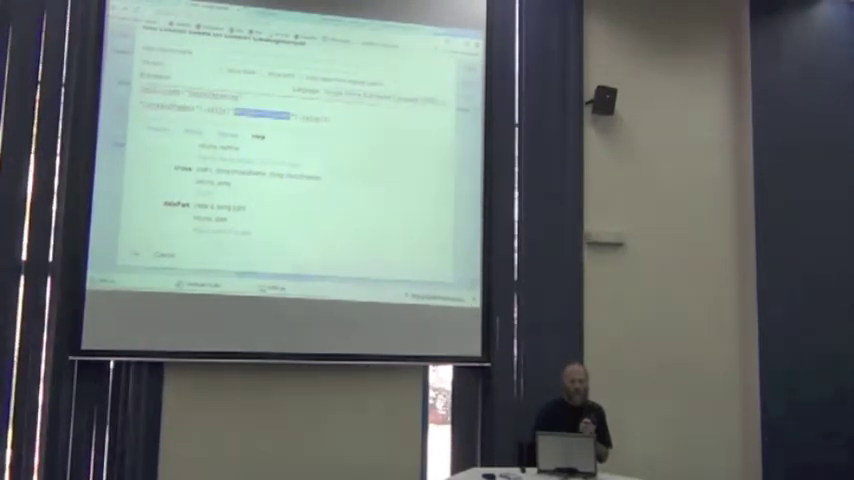
double_click(215, 110)
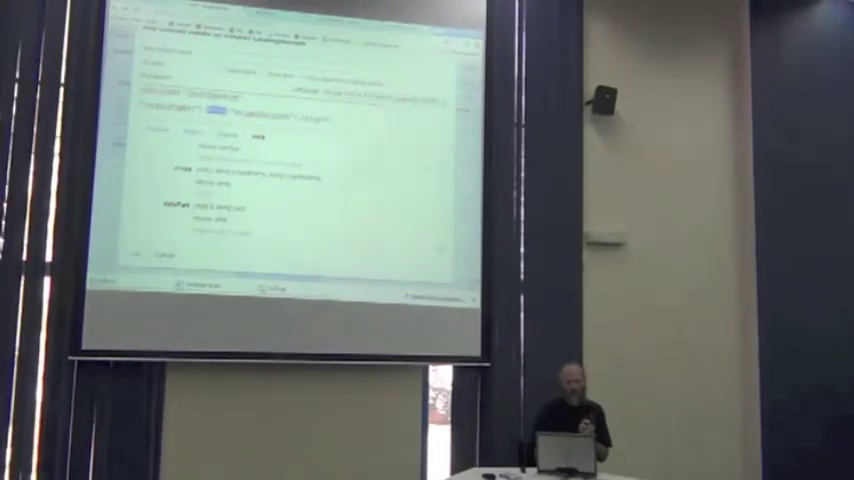
click(155, 137)
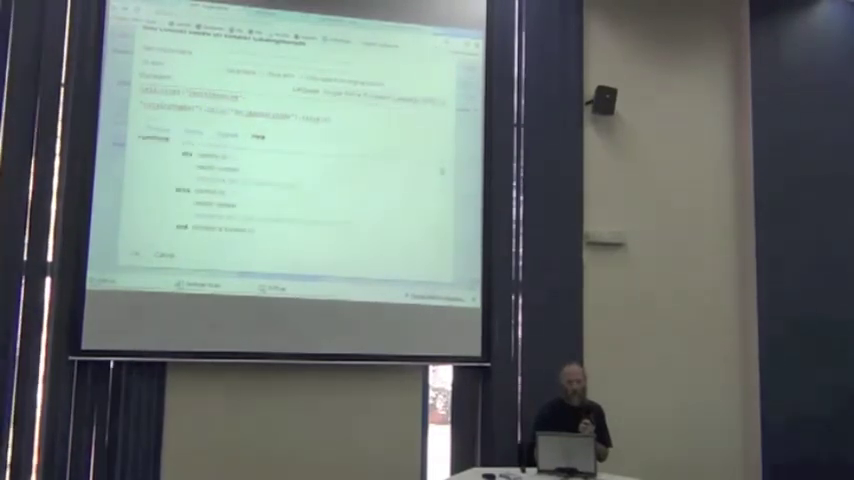